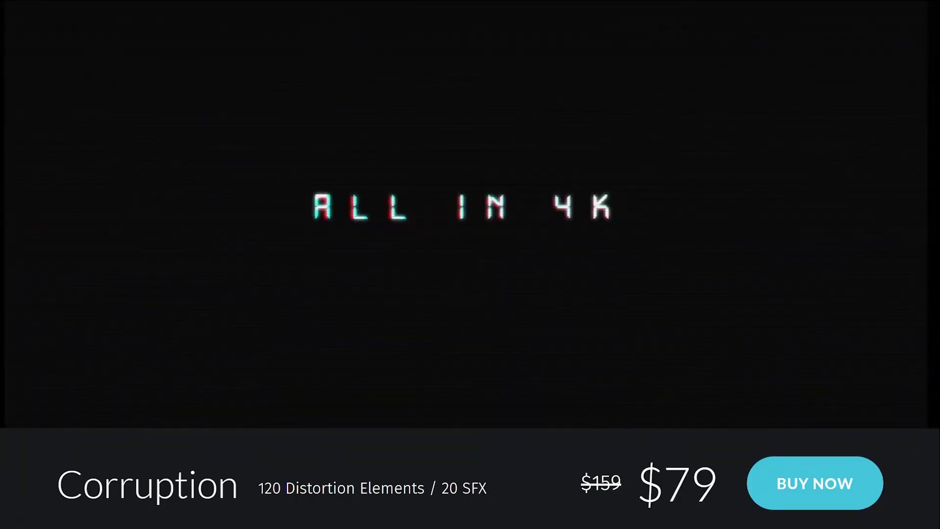
- Scroll the Corruption product page below the promo video to its description and feature list
scroll(930, 63, "down", 15)
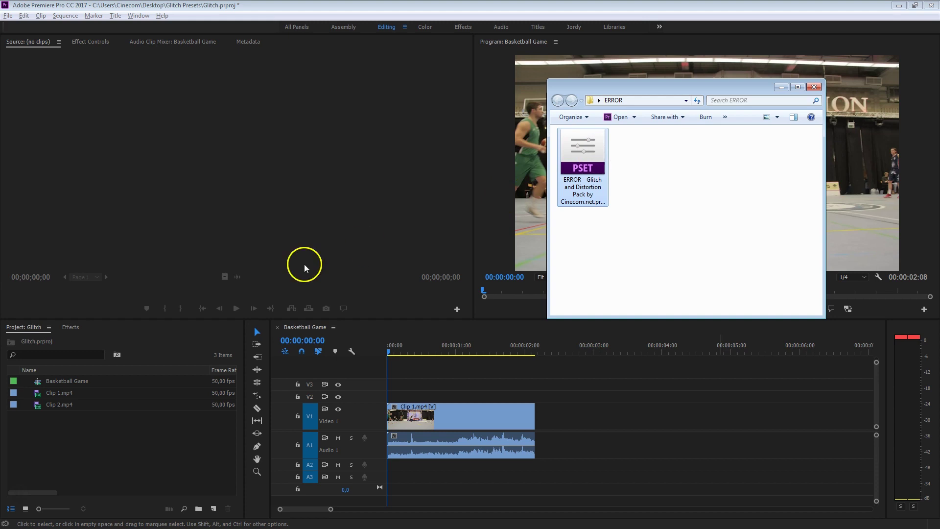
- Bring the Basketball Game project in Premiere Pro back in front of the ERROR folder window
left_click(119, 411)
- Import the ERROR .prfpset preset file into the Effects panel's Presets folder
left_click(70, 327)
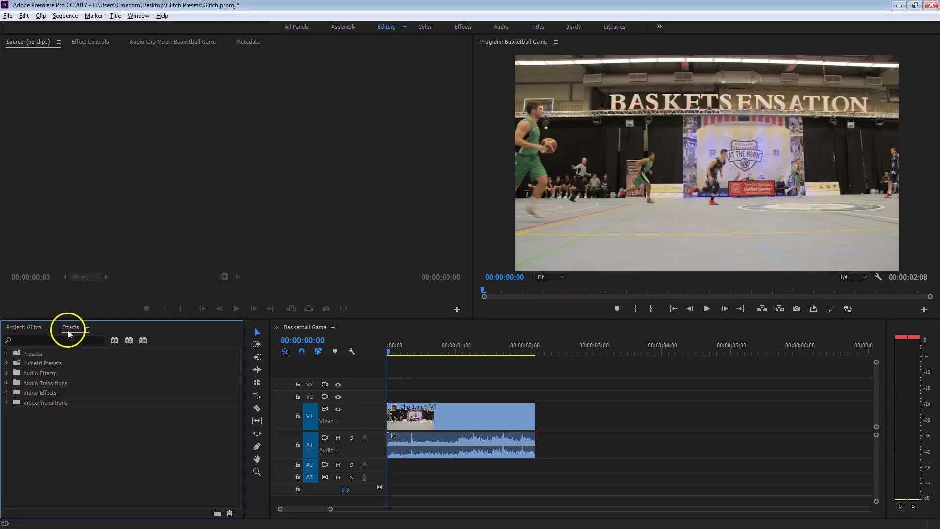
right_click(15, 355)
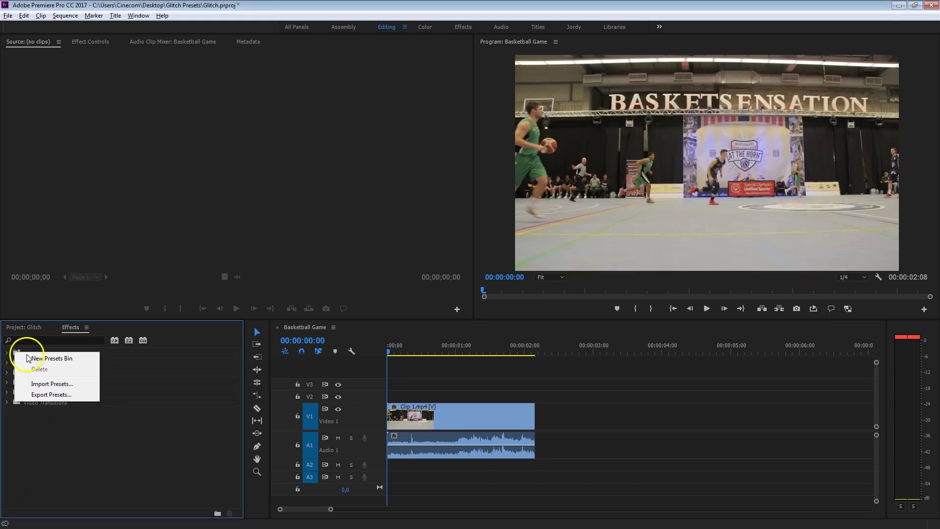
left_click(54, 383)
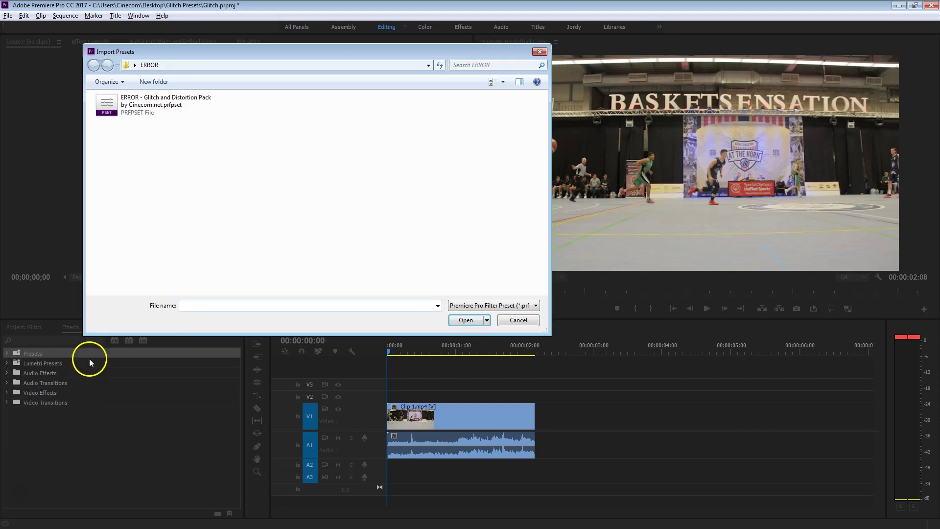
left_click(113, 110)
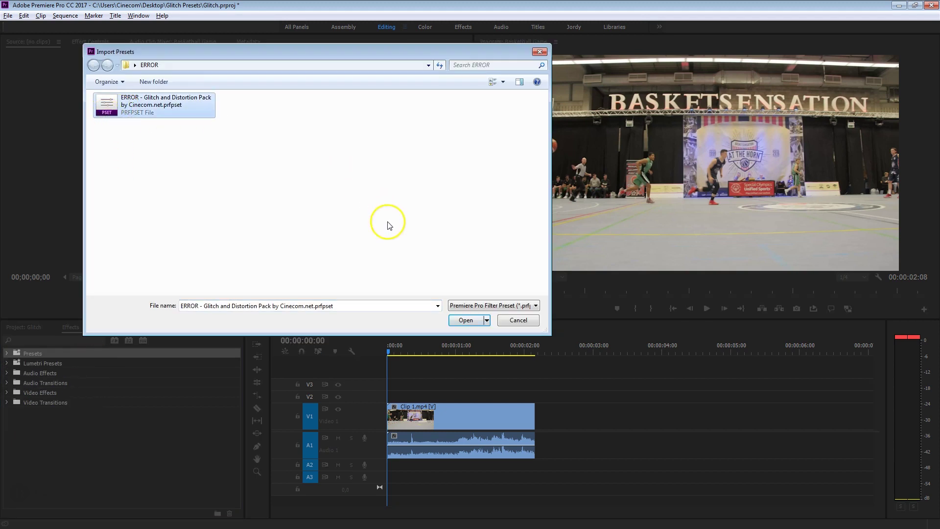
left_click(463, 320)
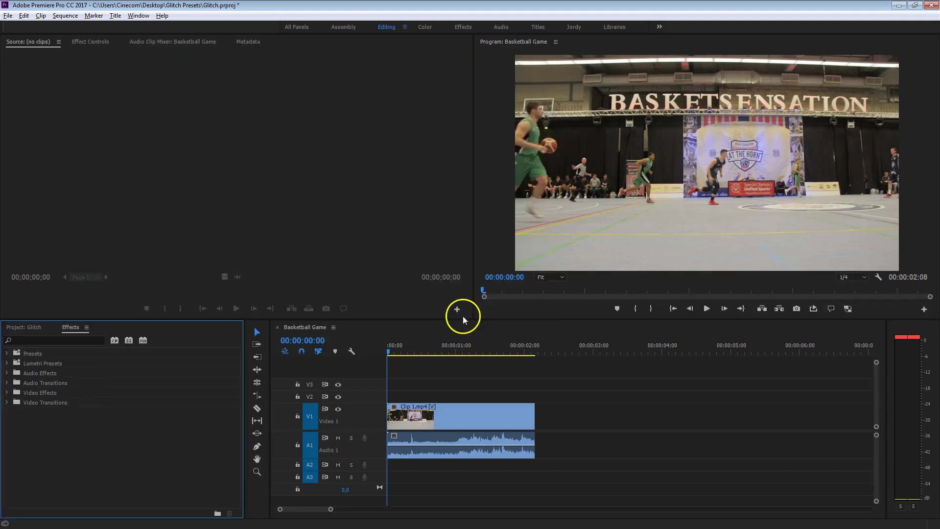
- Expand Presets and ERROR to list BLOCK DISTORTION, HORIZONTAL PULL, THE SHAKER, TIME GLITCH, TOTAL CHAOS
left_click(7, 353)
left_click(22, 363)
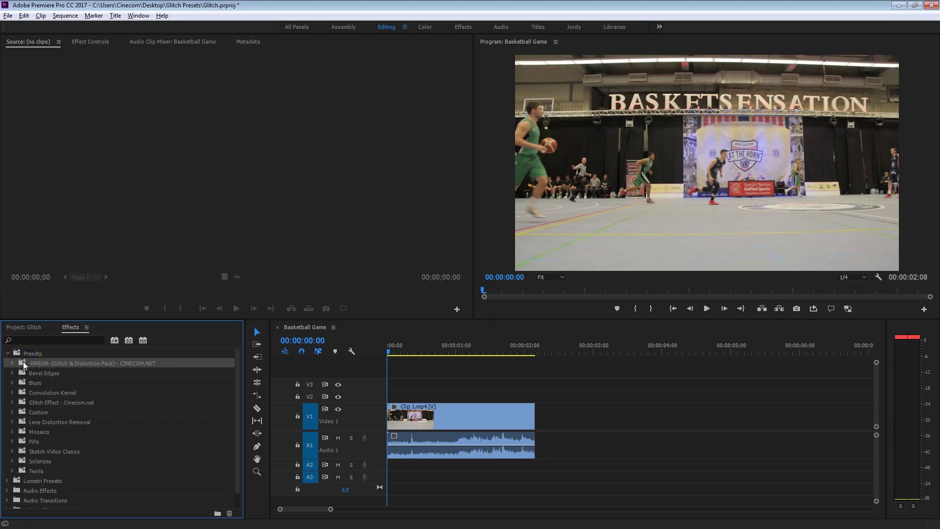
left_click(13, 362)
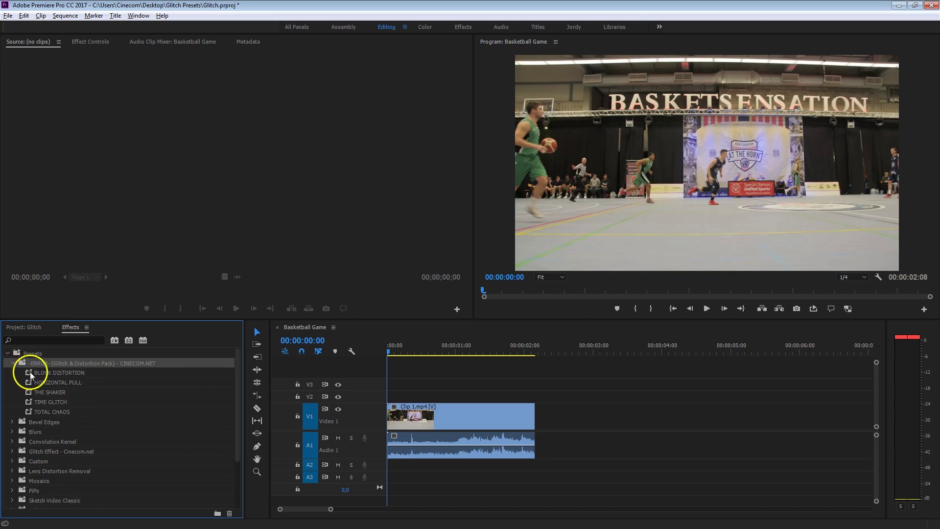
left_click_drag(30, 371, 28, 397)
left_click(25, 402)
left_click(28, 411)
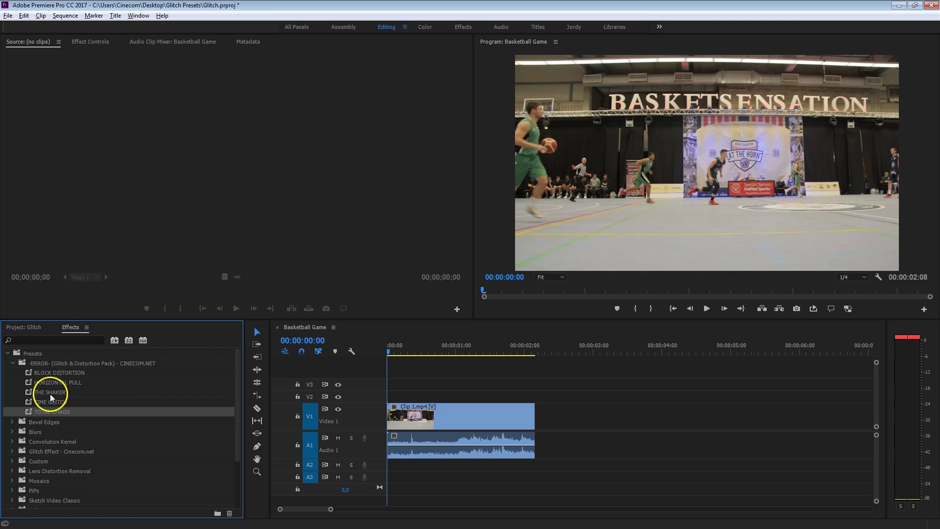
- Apply BLOCK DISTORTION, HORIZONTAL PULL and THE SHAKER to Clip 1, previewing each from the start
left_click(28, 372)
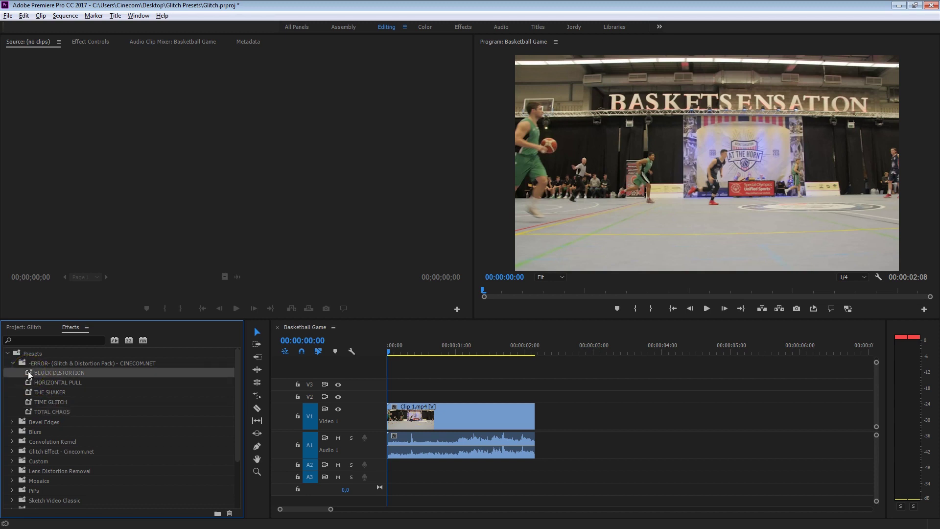
left_click_drag(28, 371, 438, 422)
key("space")
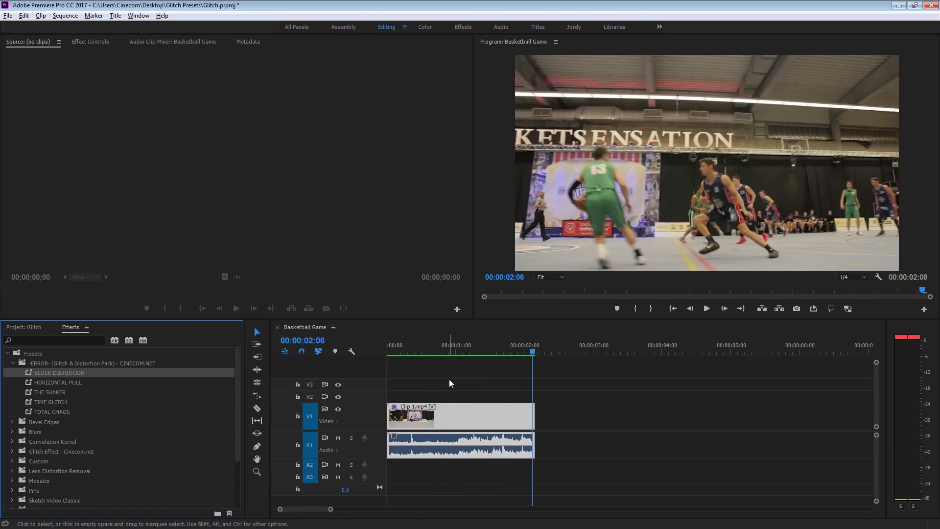
left_click_drag(30, 382, 446, 420)
left_click_drag(461, 348, 381, 342)
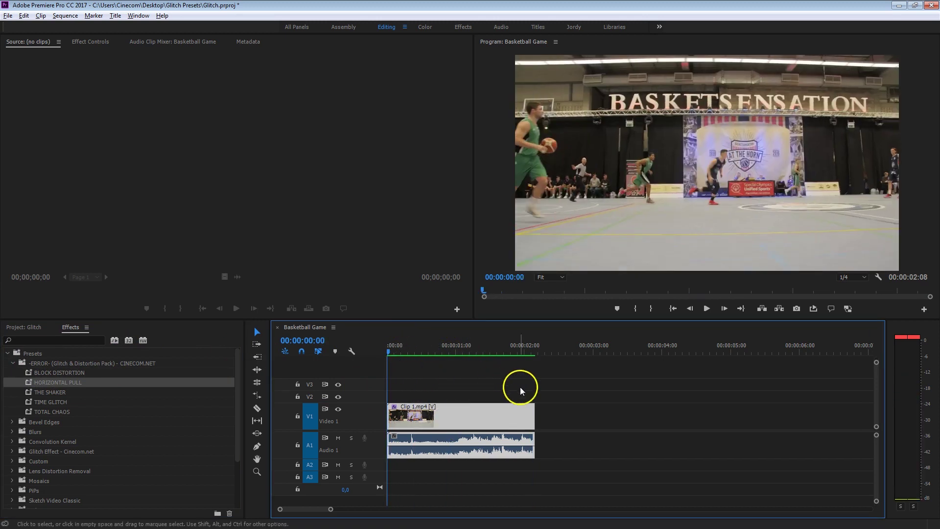
key("space")
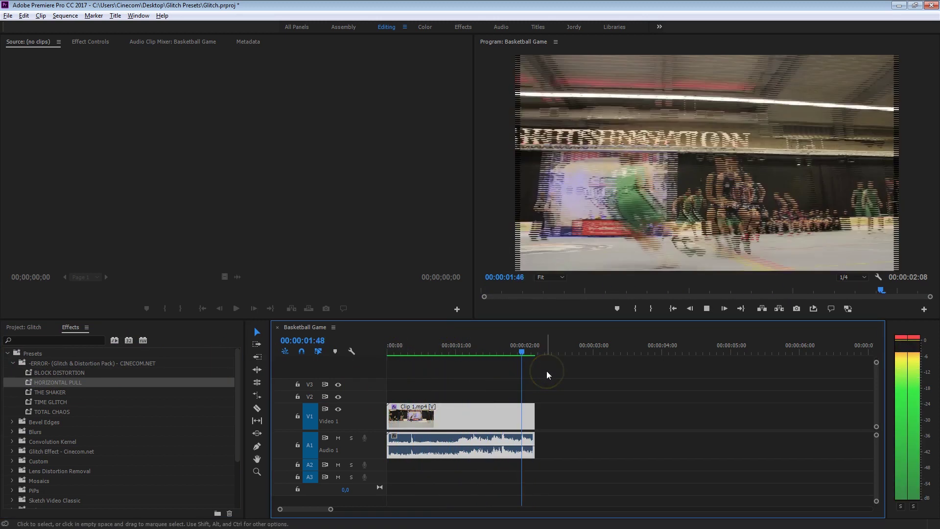
left_click_drag(33, 391, 399, 414)
left_click_drag(395, 343, 374, 349)
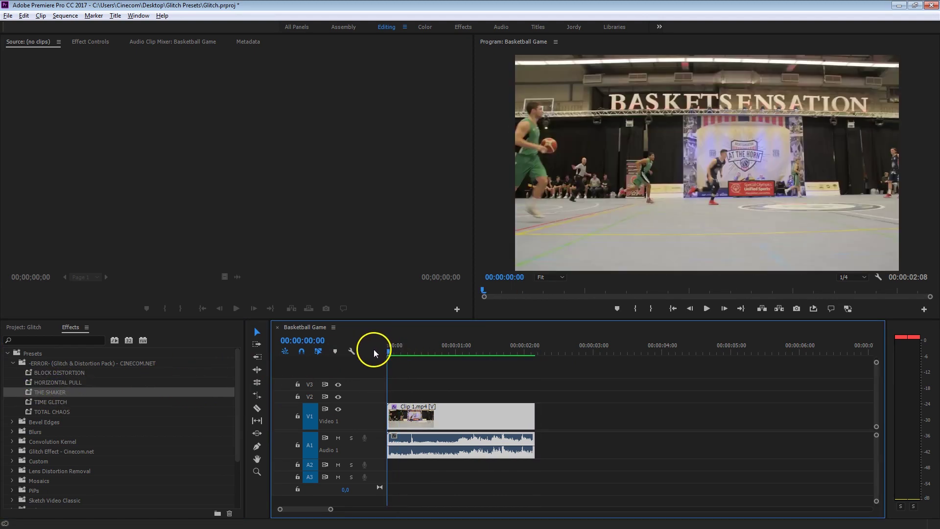
key("space")
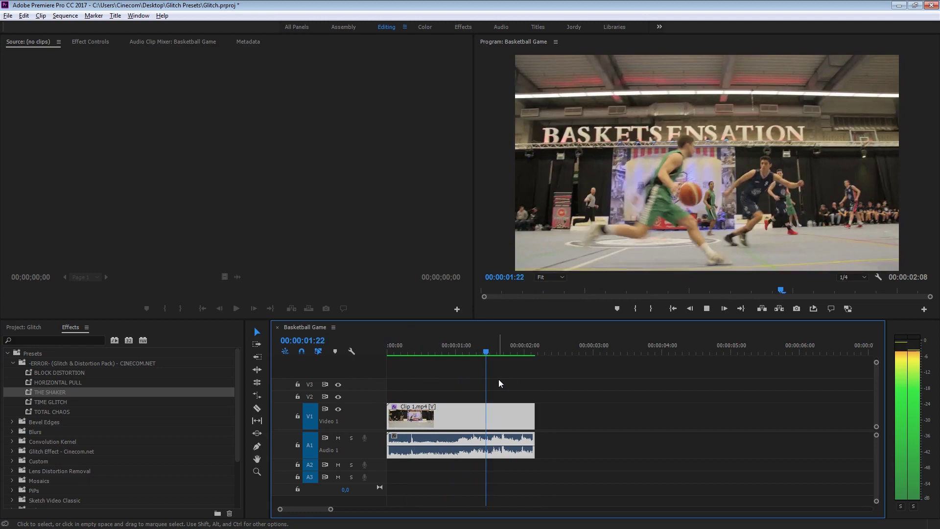
- Apply TIME GLITCH and then TOTAL CHAOS to Clip 1, previewing each result
left_click(30, 401)
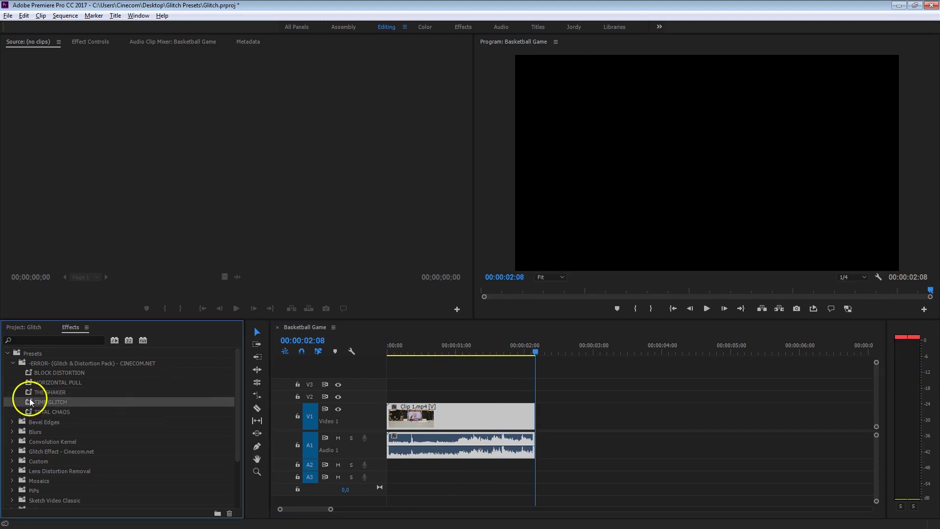
left_click_drag(30, 402, 426, 412)
left_click_drag(414, 349, 369, 346)
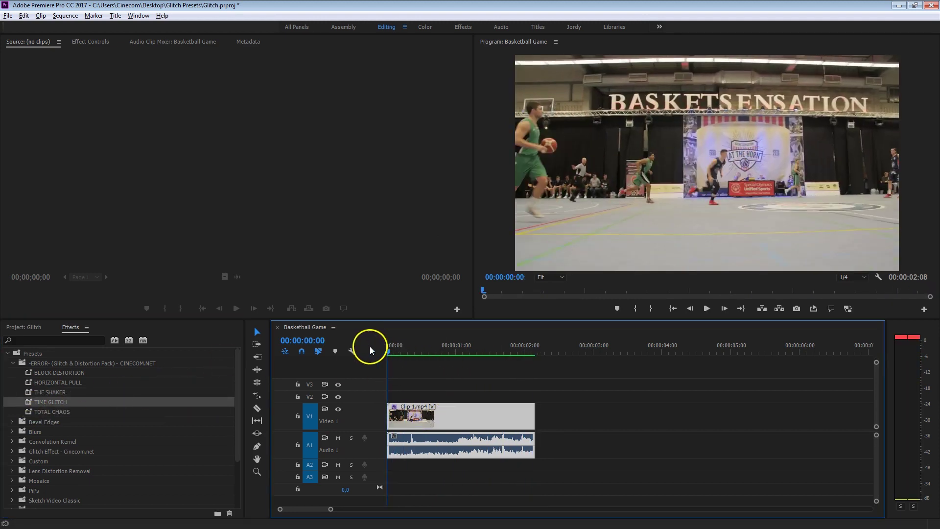
key("space")
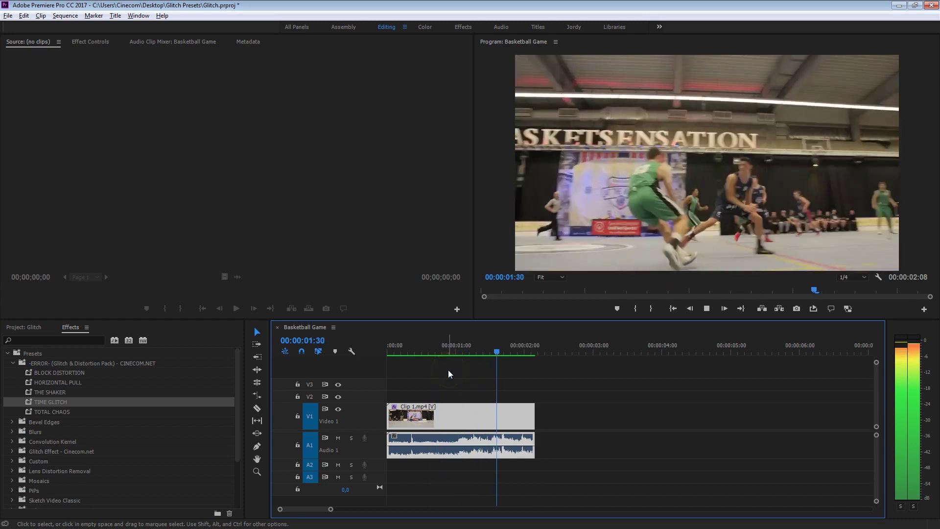
left_click_drag(431, 339, 484, 349)
key("space")
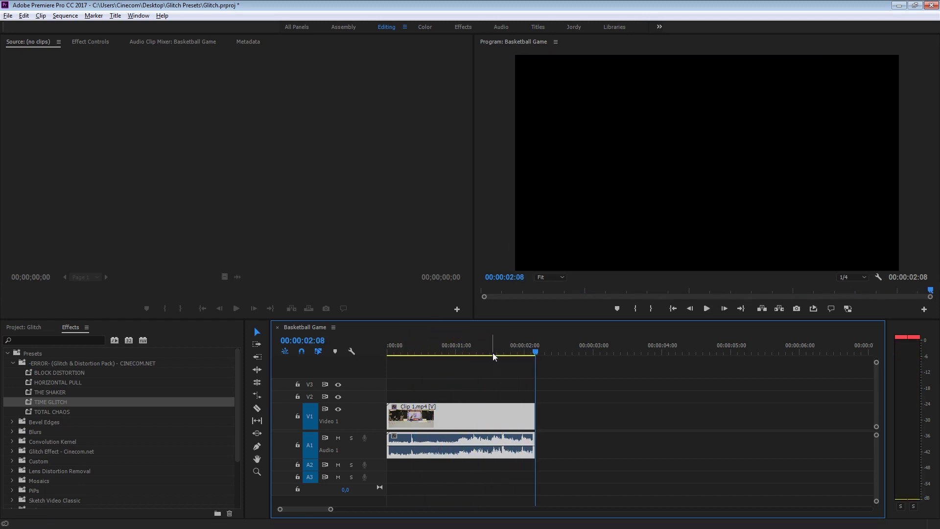
left_click_drag(54, 411, 445, 415)
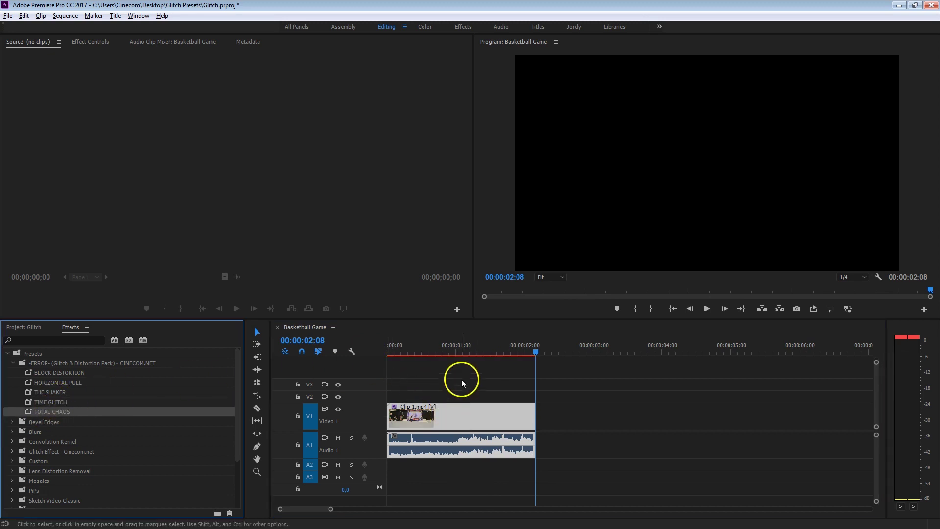
key("Return")
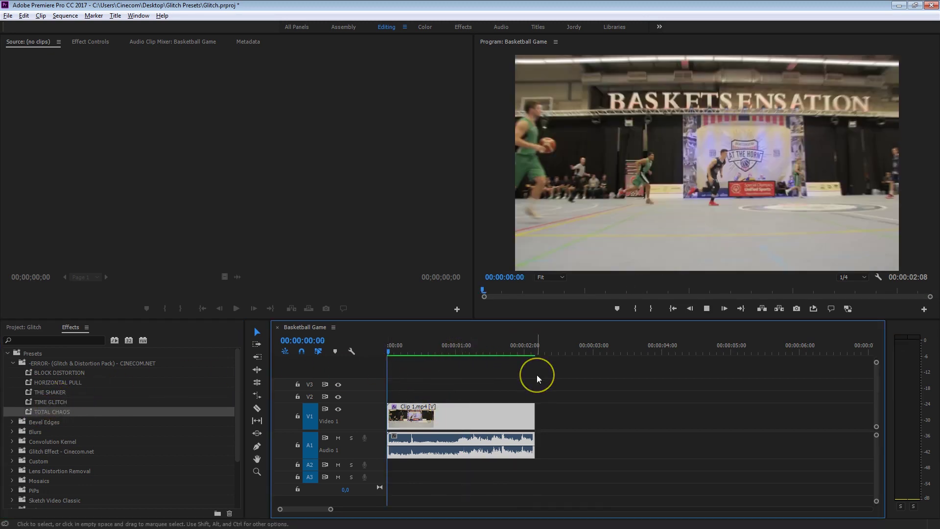
left_click(536, 374)
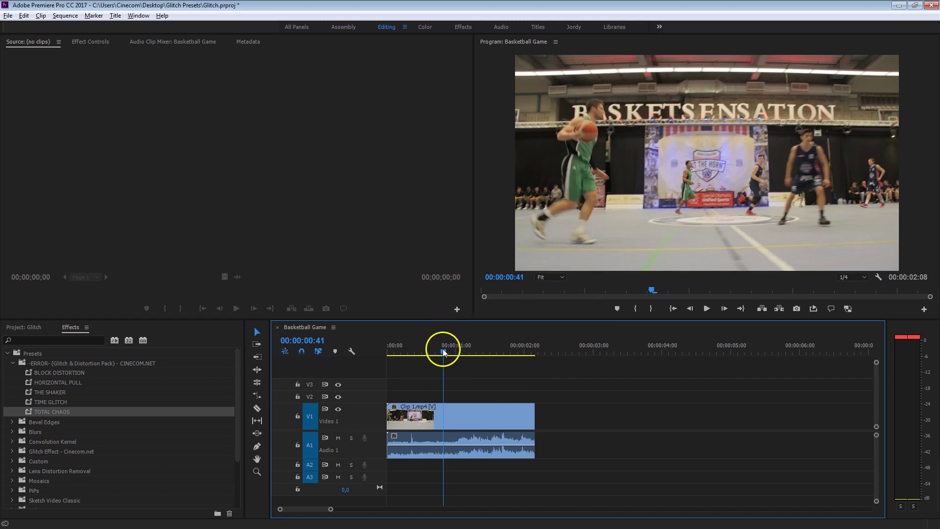
mouse_move(442, 350)
left_mouse_down()
mouse_move(433, 350)
mouse_move(494, 353)
mouse_move(460, 355)
left_mouse_up()
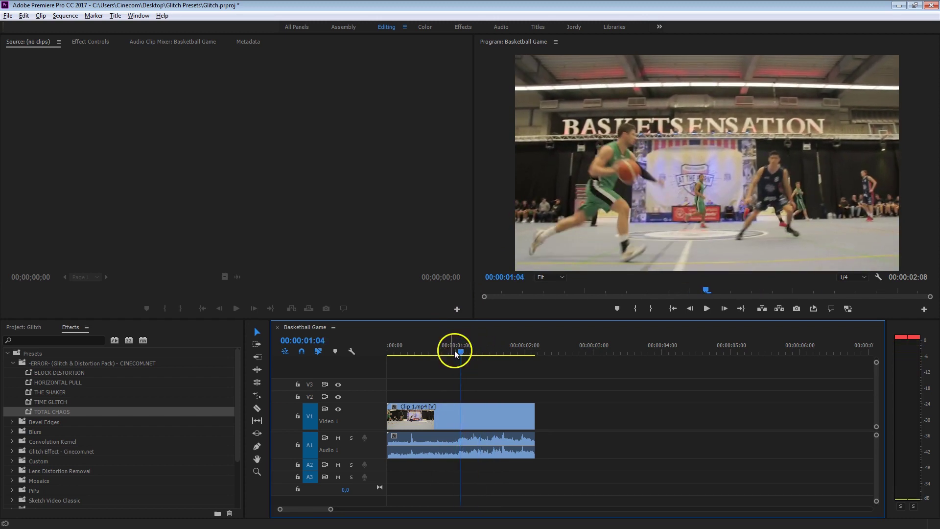
left_click(257, 409)
left_click(462, 414)
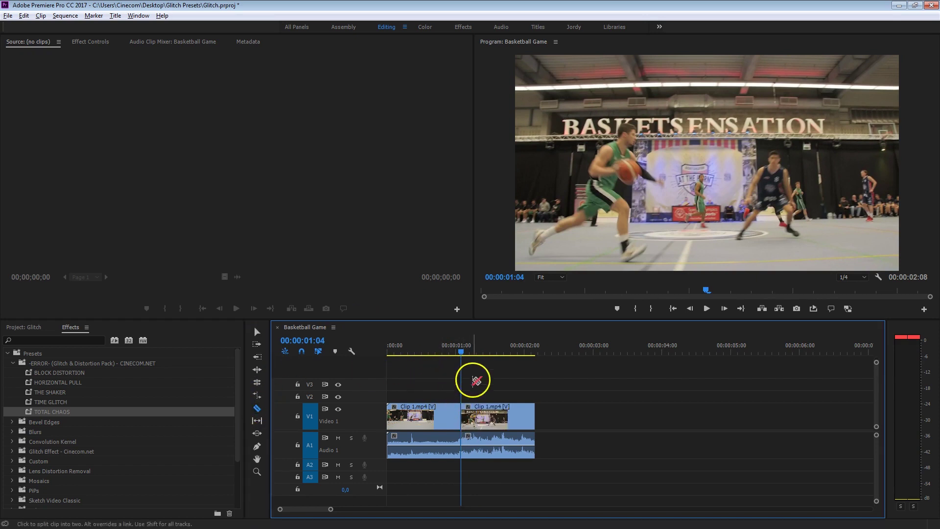
left_click_drag(463, 348, 493, 348)
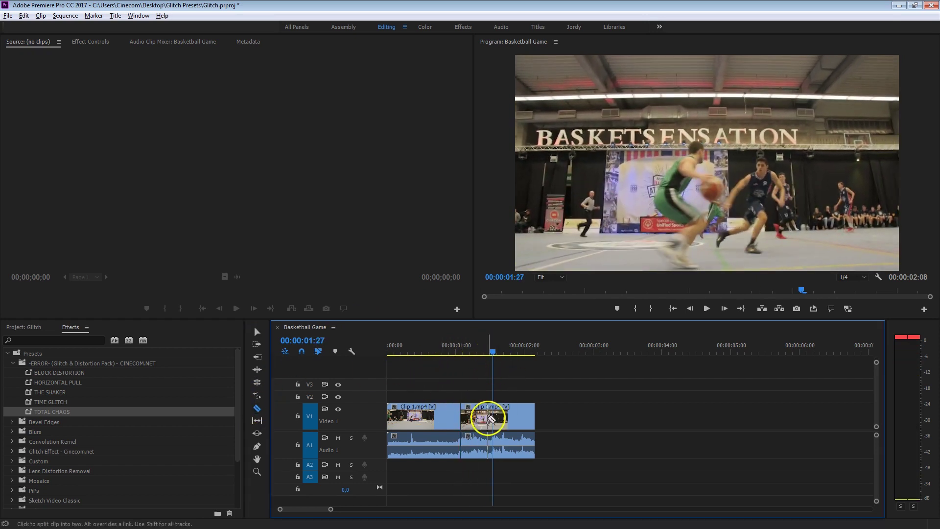
left_click(492, 417)
key("v")
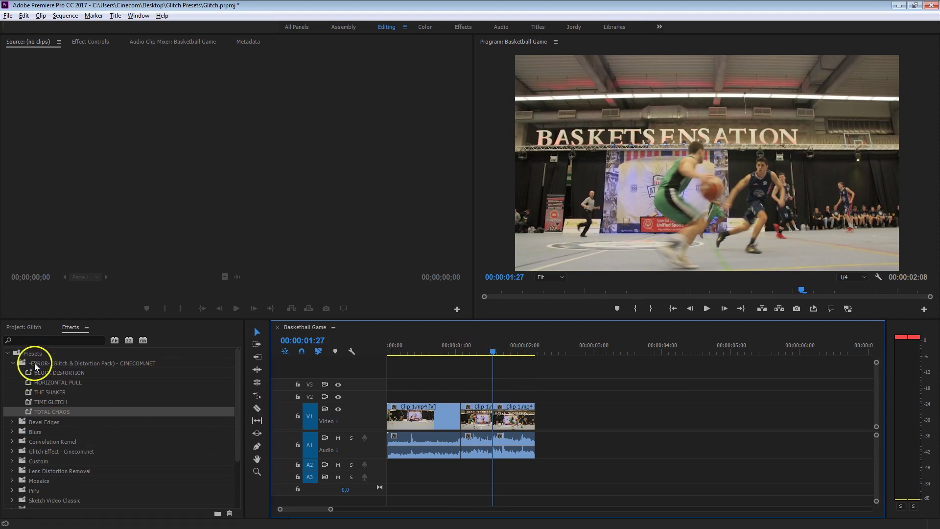
left_click_drag(27, 411, 489, 417)
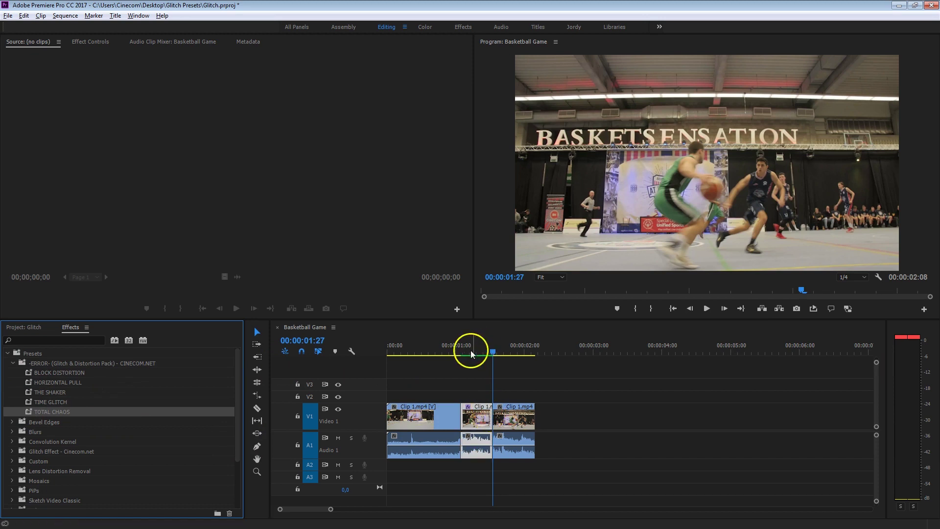
left_click(441, 351)
key("space")
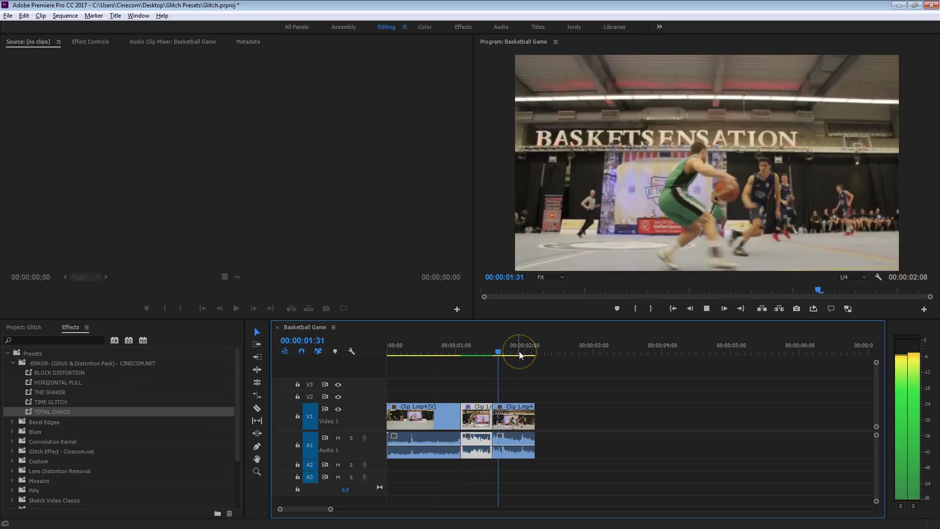
key("ctrl+z")
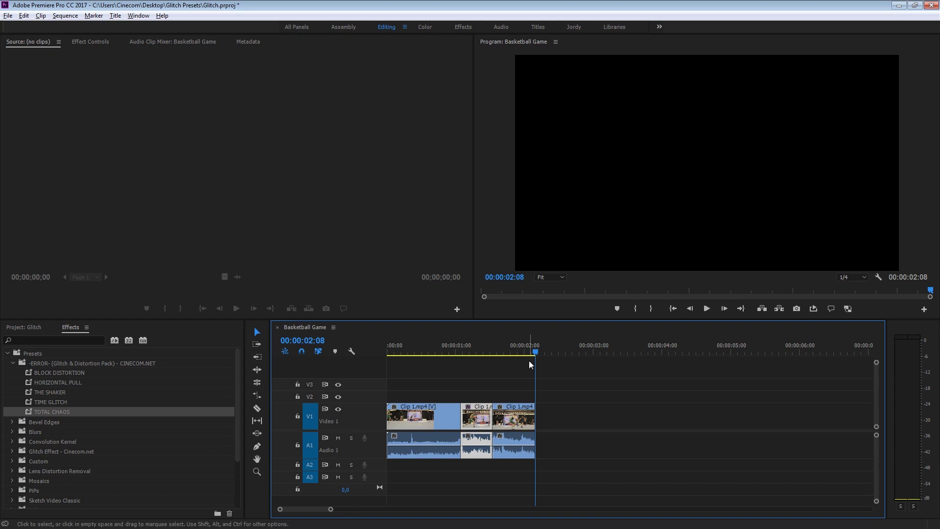
key("ctrl+z")
key("ctrl+z")
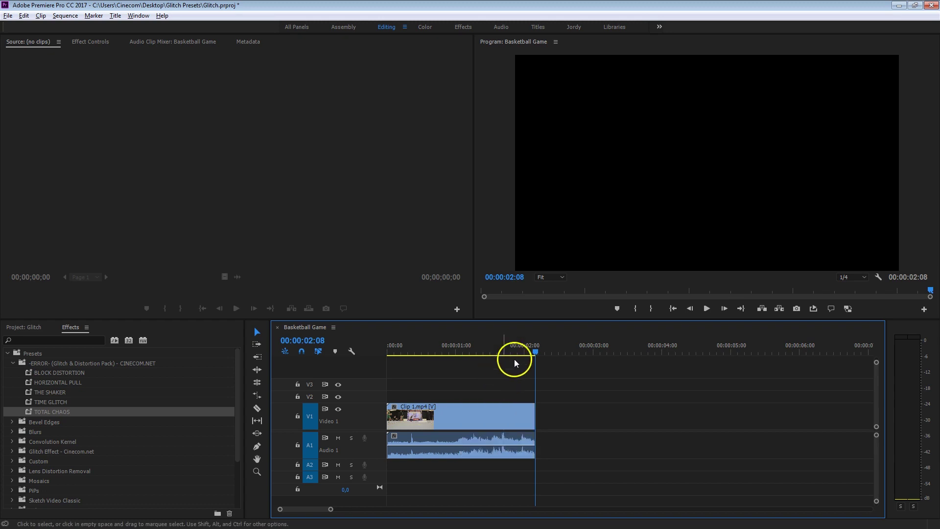
mouse_move(509, 352)
left_mouse_down()
mouse_move(483, 358)
mouse_move(507, 355)
left_mouse_up()
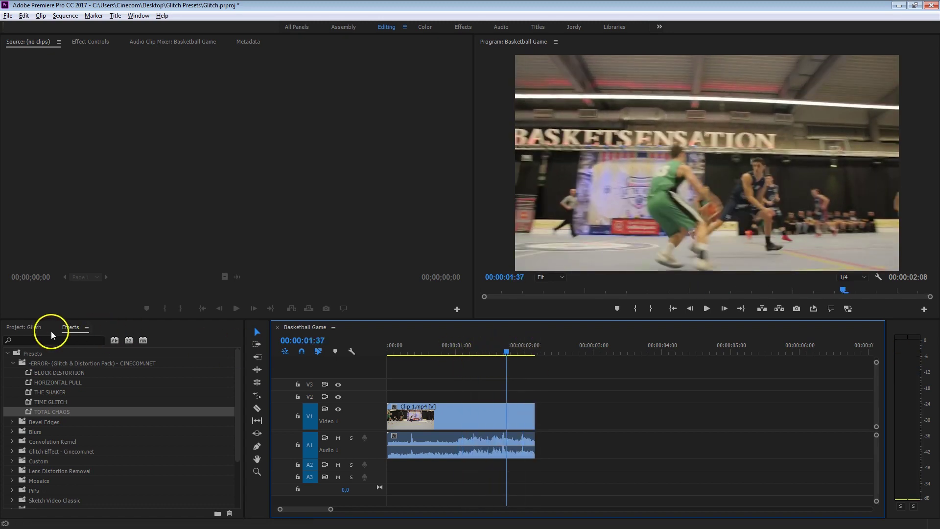
- Add Clip 2.mp4 to the timeline right after Clip 1 and play the sequence
left_click(22, 327)
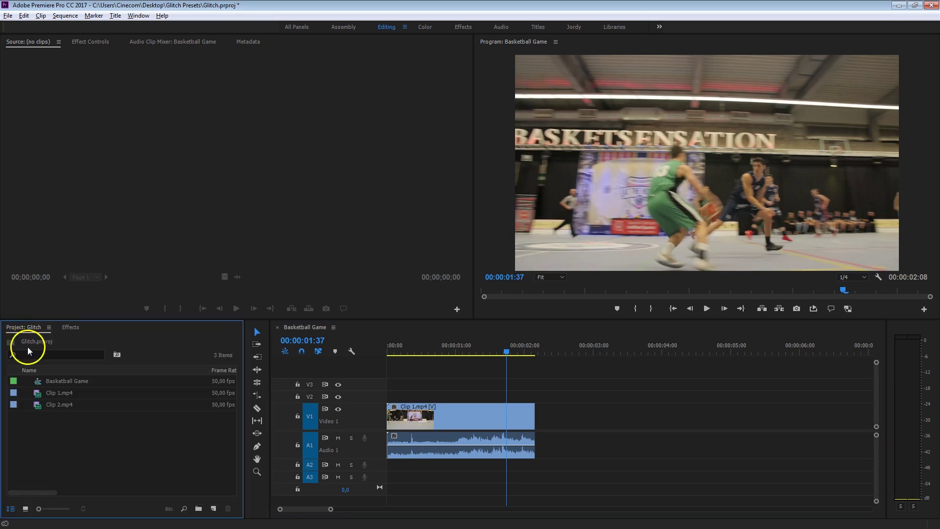
left_click_drag(39, 404, 536, 414)
key("space")
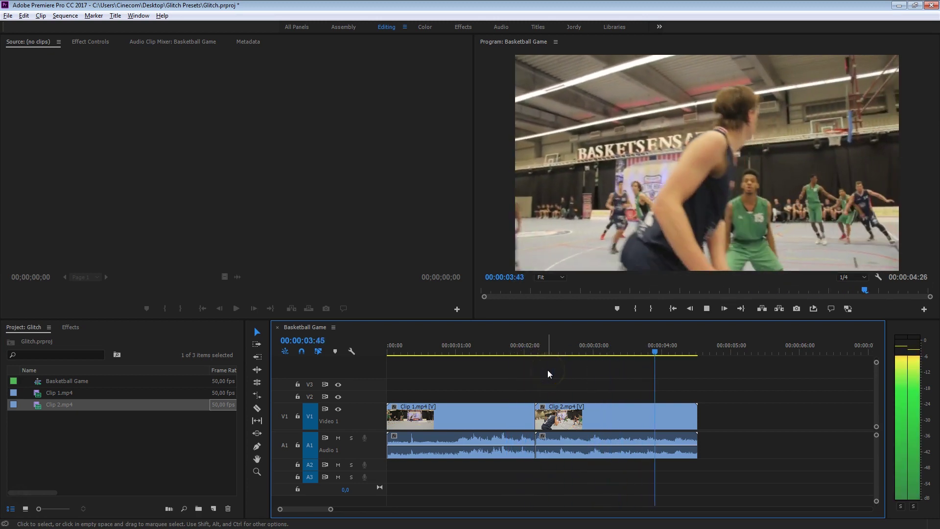
mouse_move(519, 352)
left_mouse_down()
mouse_move(508, 352)
mouse_move(537, 357)
mouse_move(490, 354)
mouse_move(507, 348)
left_mouse_up()
left_click(488, 354)
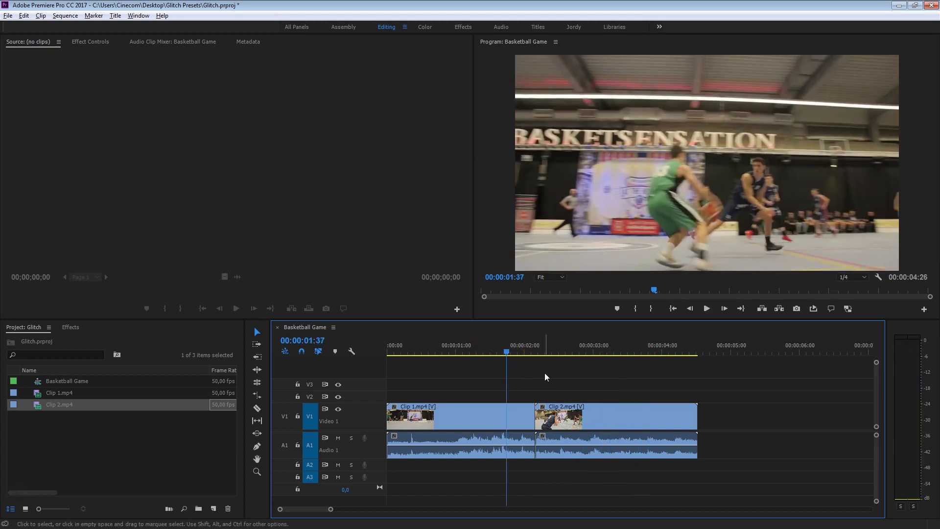
left_click(236, 351)
- Razor-cut Clip 1 near its end and Clip 2 shortly after its start, then return to selection
left_click(74, 327)
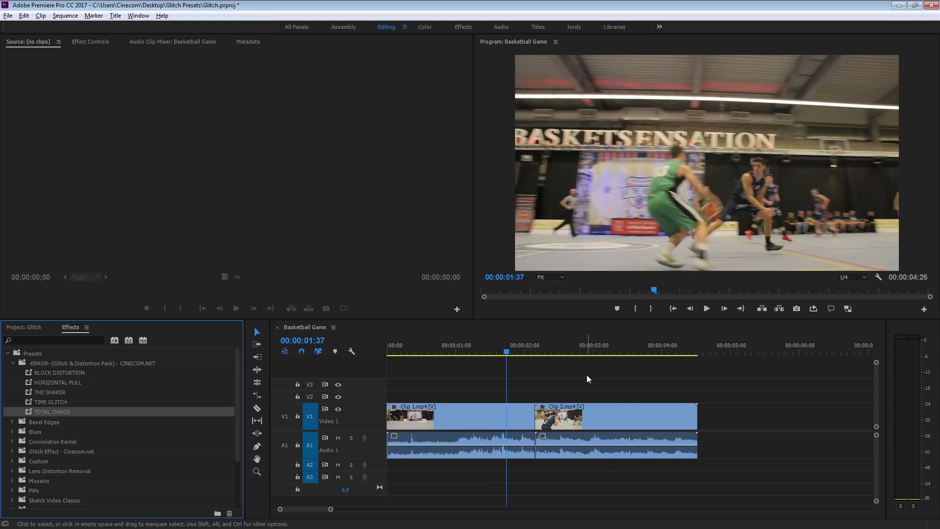
left_click(609, 369)
left_click(260, 409)
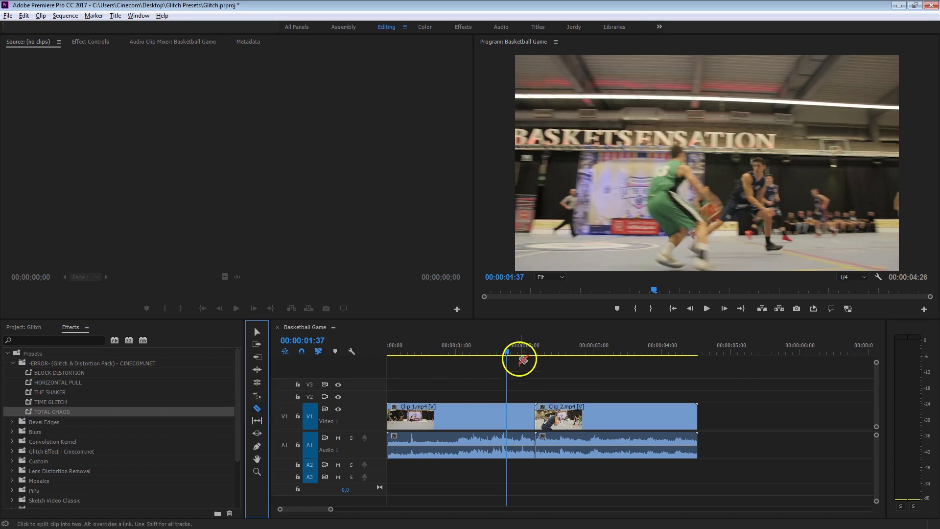
mouse_move(511, 349)
left_mouse_down()
mouse_move(560, 352)
mouse_move(512, 350)
left_mouse_up()
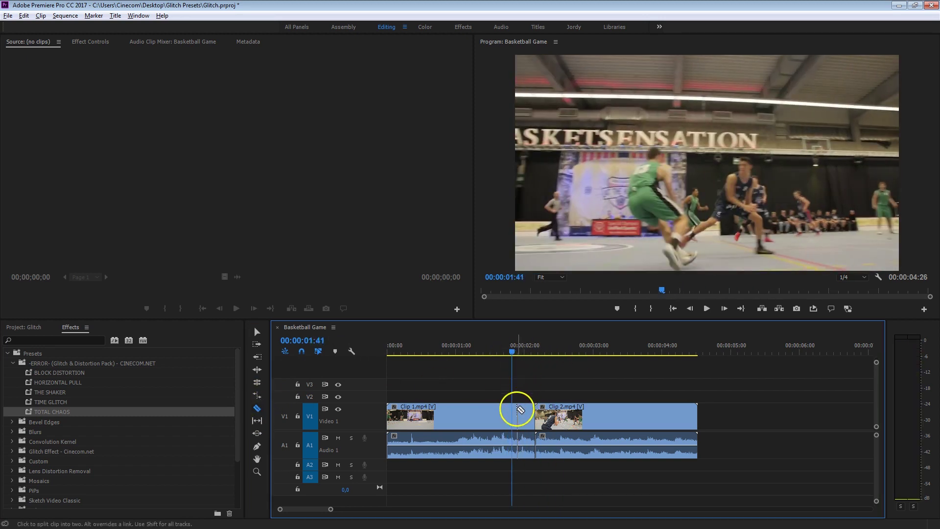
left_click(512, 409)
left_click(565, 409)
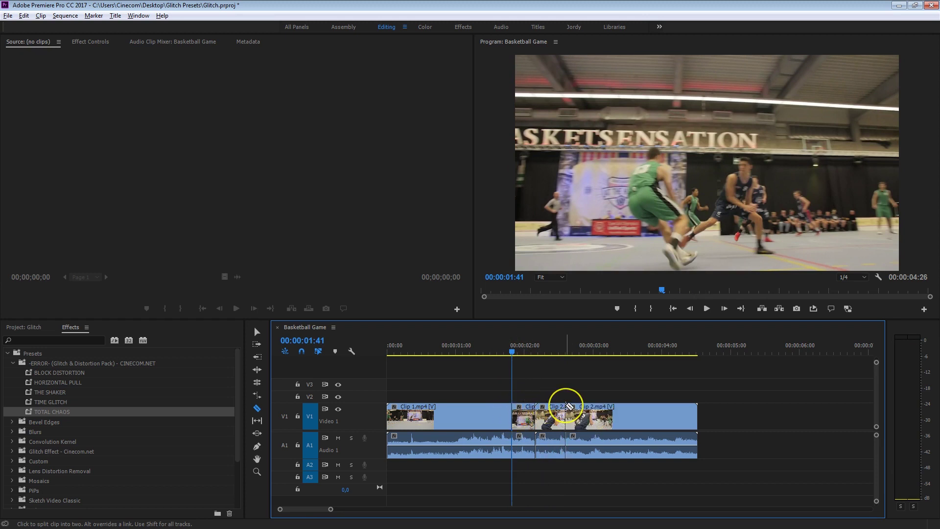
key("v")
key("Left")
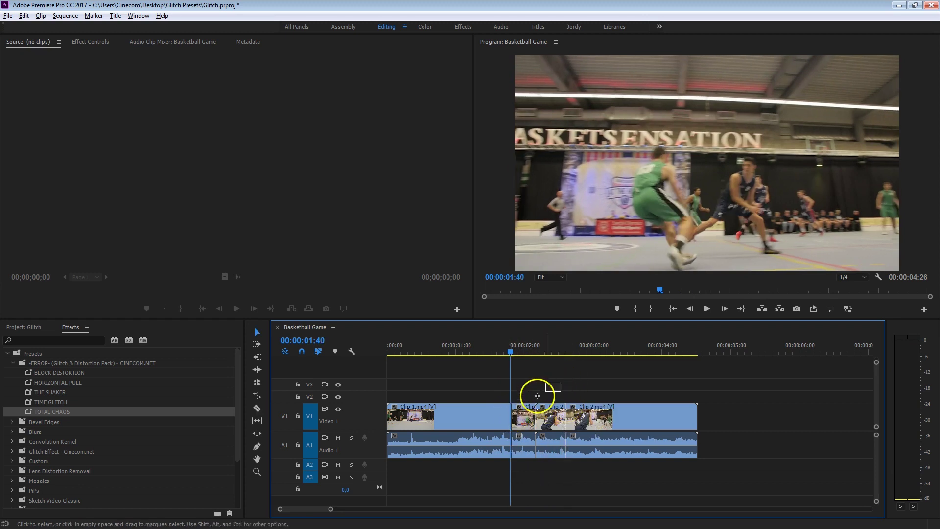
- Nest the two short pieces around the join into a sequence named 'Transition'
left_click_drag(537, 396, 524, 411)
right_click(553, 414)
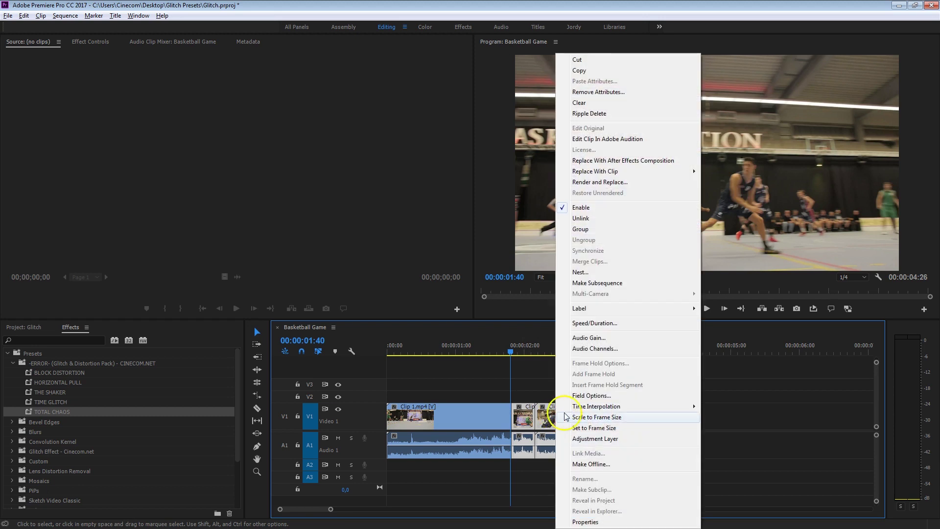
left_click(604, 270)
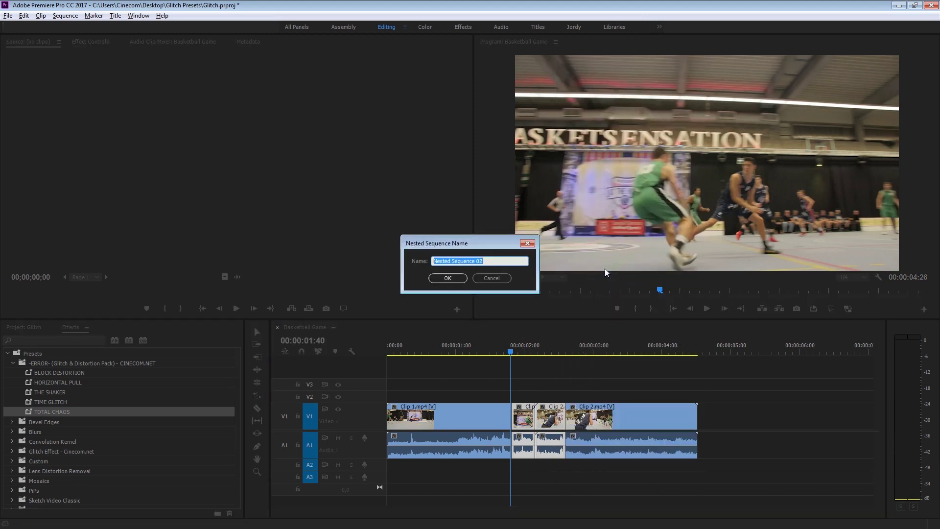
type("Transition")
key("Return")
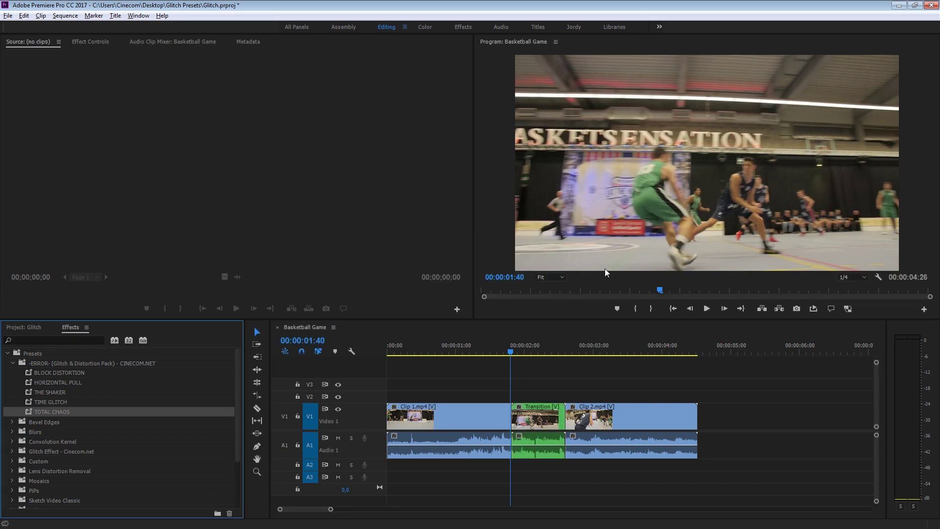
- Apply TOTAL CHAOS to the Transition clip and play it back from 00:00:00:31
left_click(533, 402)
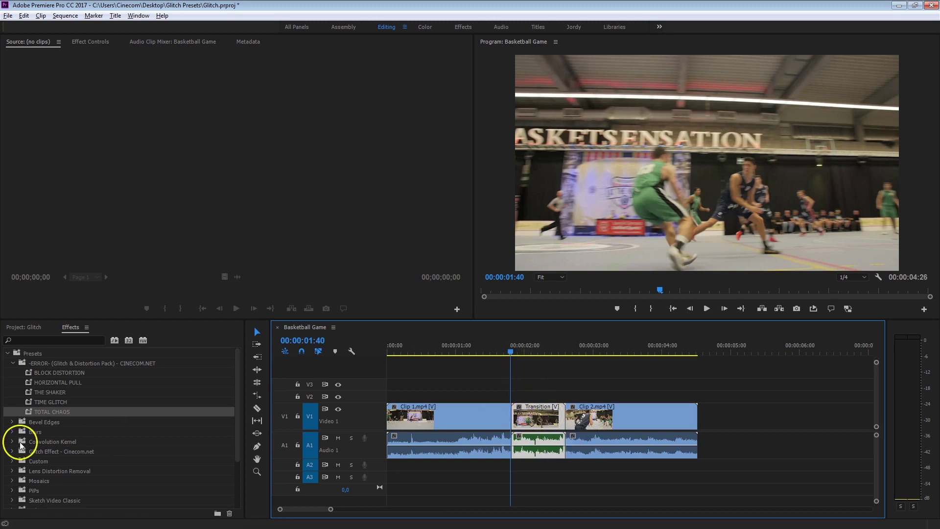
left_click_drag(31, 412, 539, 411)
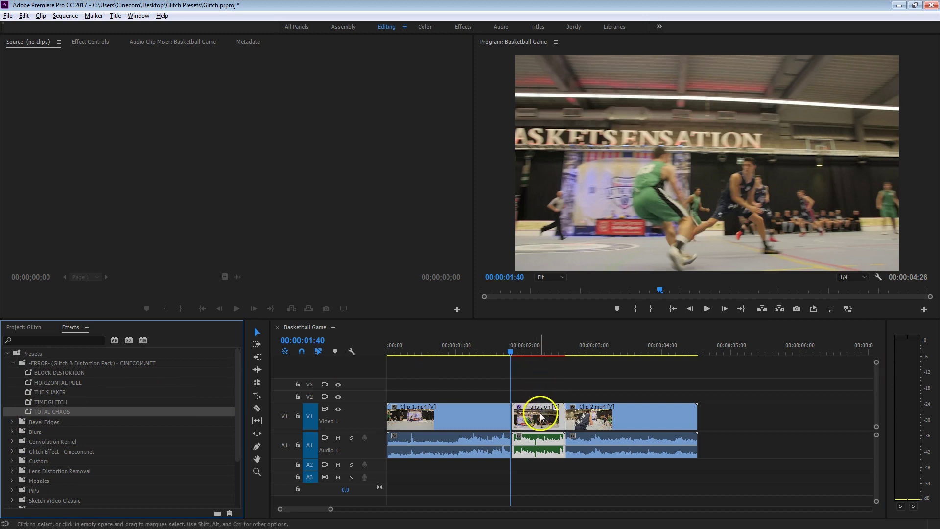
left_click(549, 380)
left_click_drag(498, 352, 428, 345)
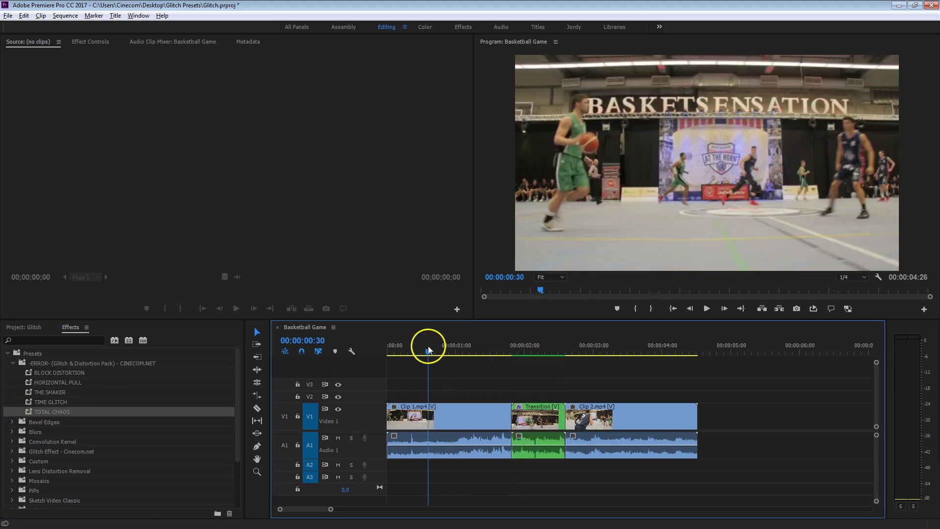
key("space")
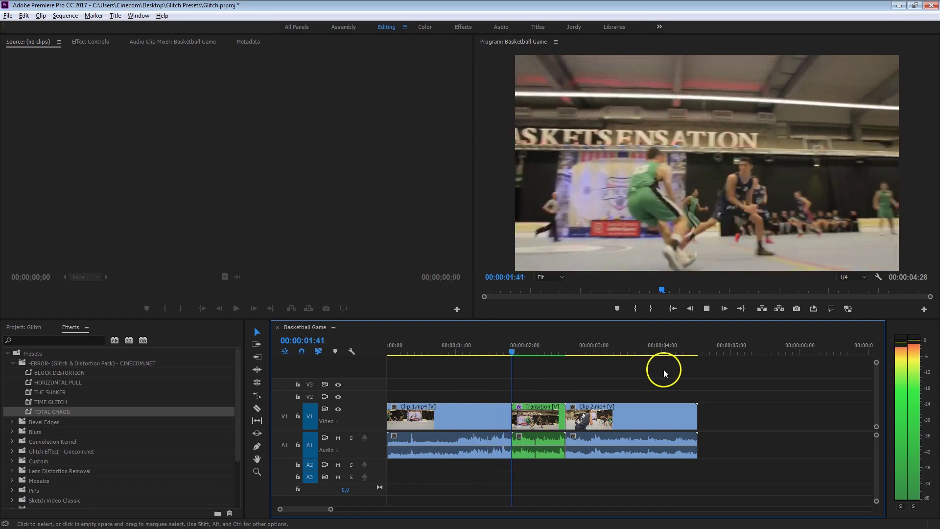